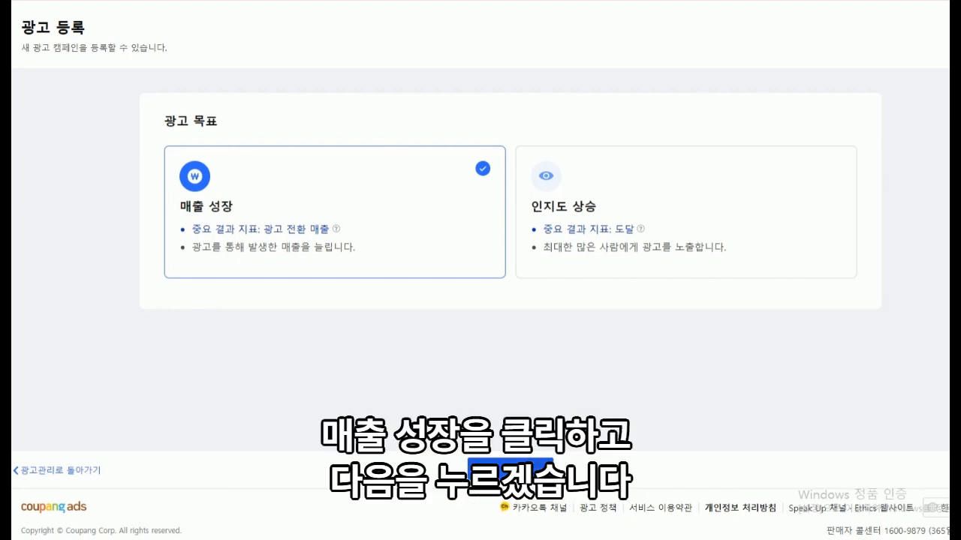
# Continue with the 매출 성장 (sales growth) ad goal and name the campaign 남성내의_수동_380.
pyautogui.click(510, 470)
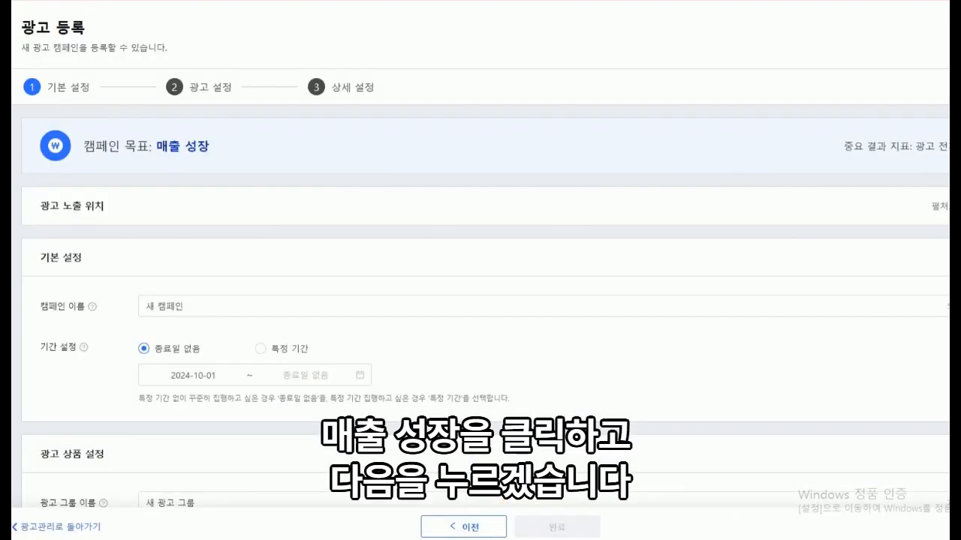
pyautogui.click(185, 306)
pyautogui.hotkey('ctrl', 'a')
pyautogui.write('남성')
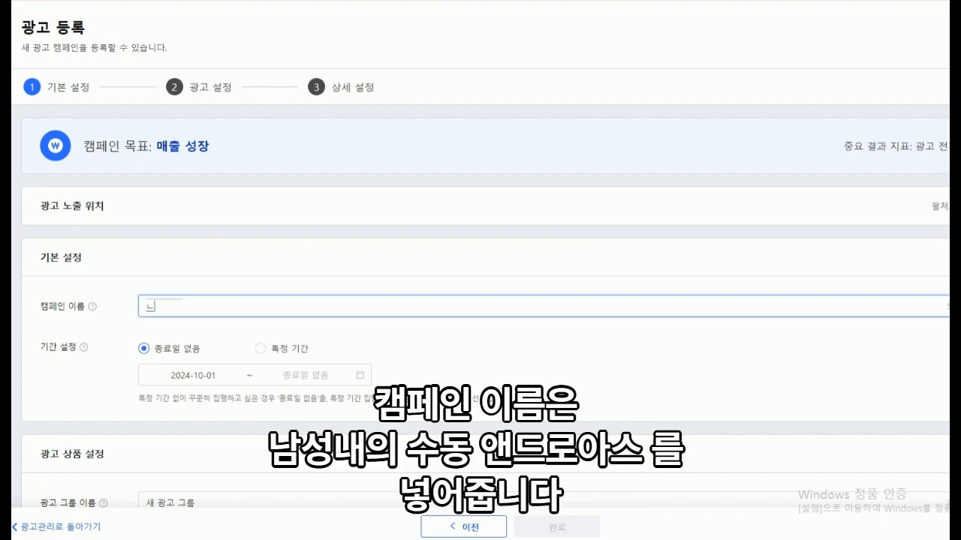
pyautogui.write('내의')
pyautogui.write('_스')
pyautogui.write('동_380')
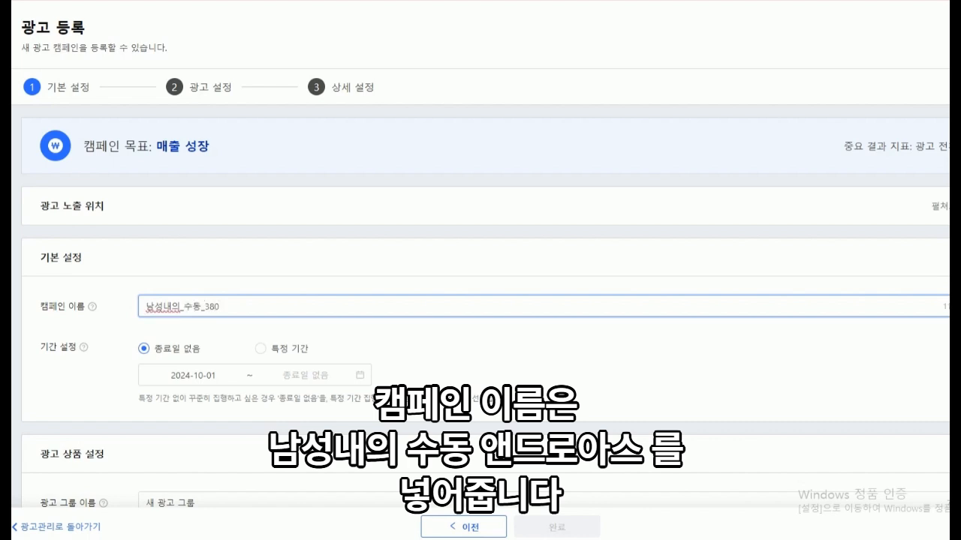
pyautogui.scroll(-1, 480, 301)
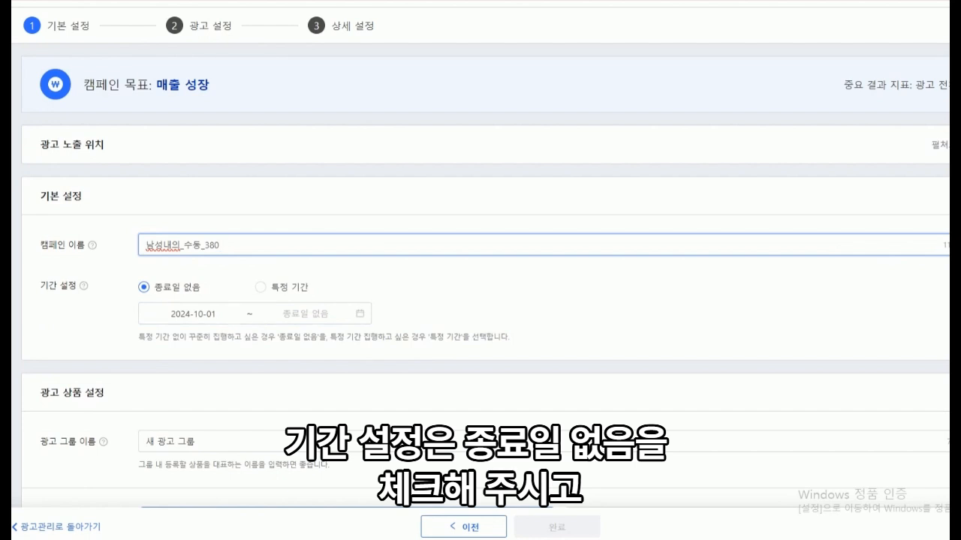
# Copy the campaign name 남성내의_수동_380 into the ad group name, replacing the default text.
pyautogui.scroll(-2, 481, 301)
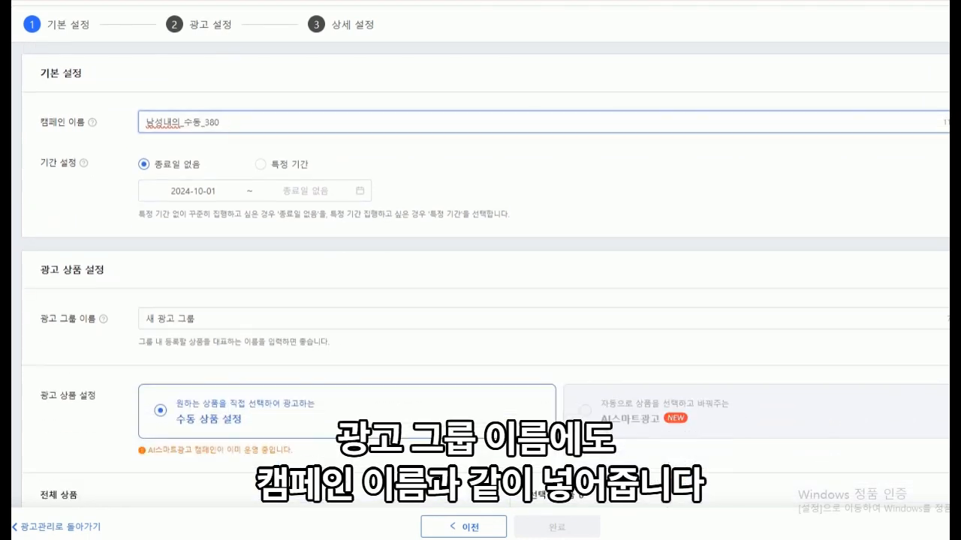
pyautogui.moveTo(221, 122); pyautogui.dragTo(144, 122)
pyautogui.hotkey('ctrl', 'c')
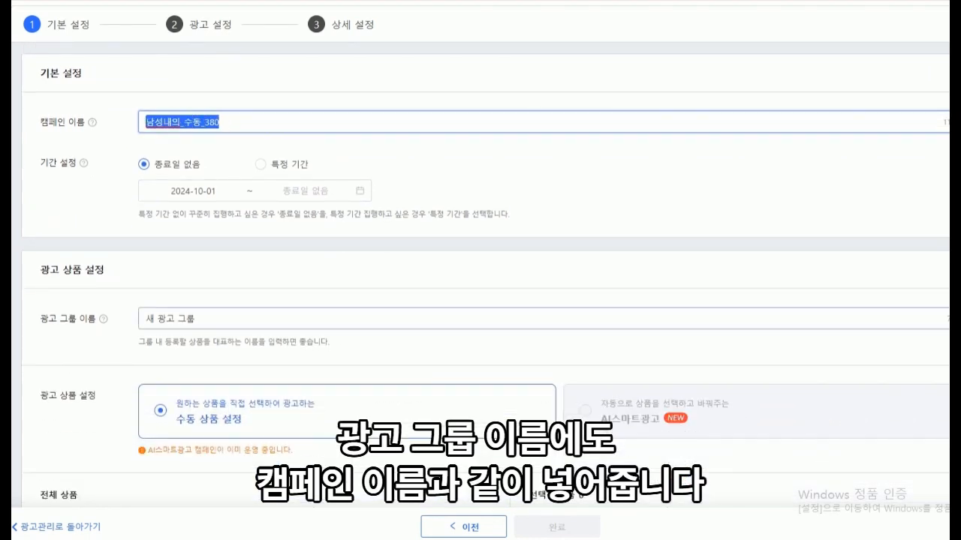
pyautogui.moveTo(198, 319); pyautogui.dragTo(142, 319)
pyautogui.hotkey('ctrl', 'v')
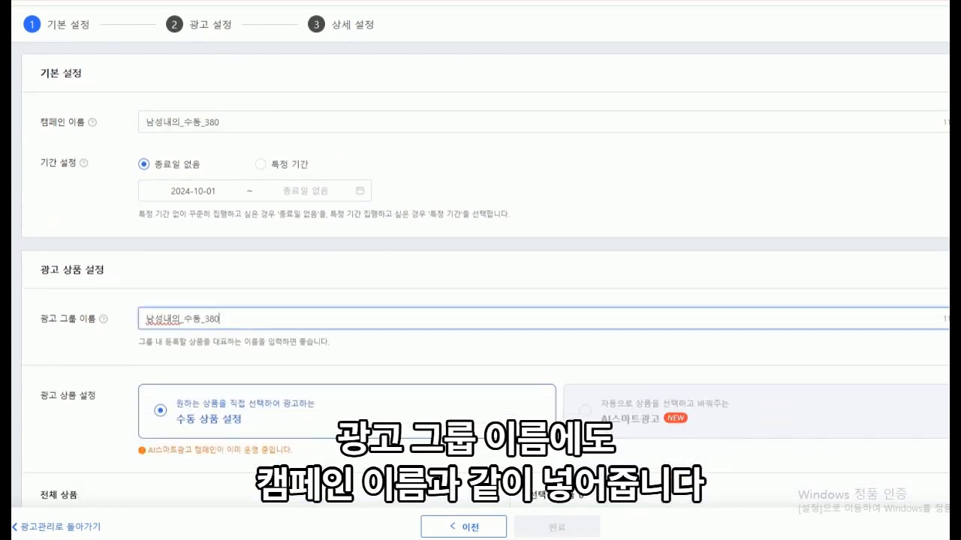
pyautogui.scroll(-1, 480, 300)
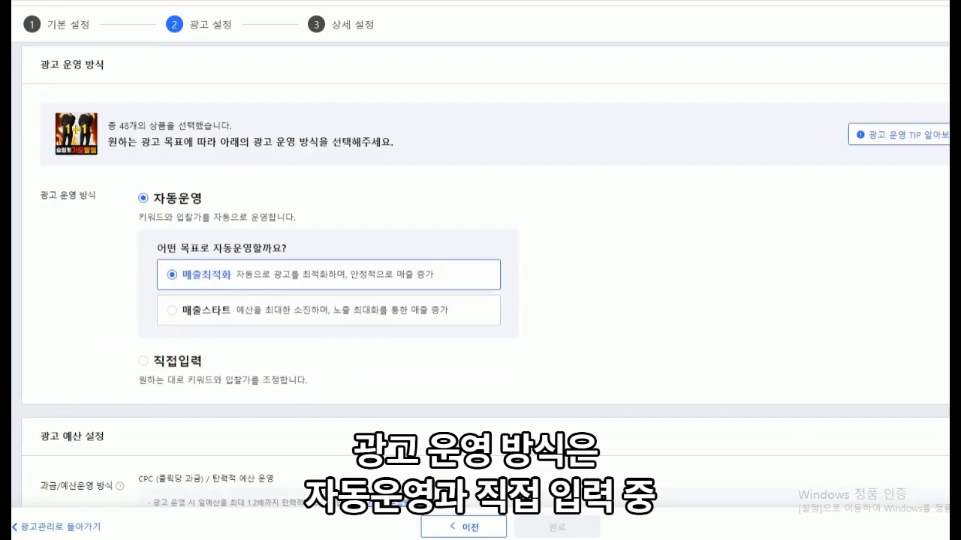
# Switch the ad operation method to 직접입력 (manual input) and set the daily budget to 30,000 won.
pyautogui.click(143, 361)
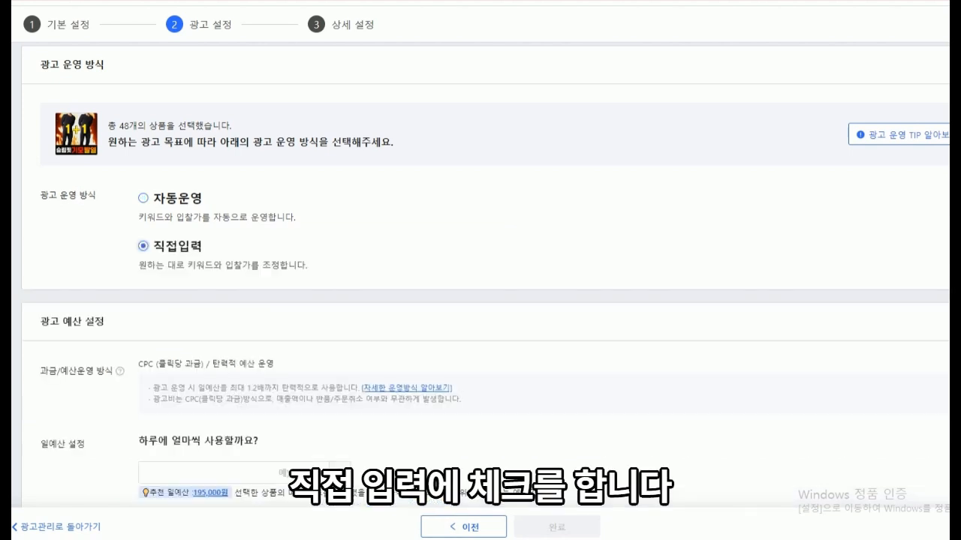
pyautogui.scroll(-1, 485, 272)
pyautogui.scroll(-3, 485, 272)
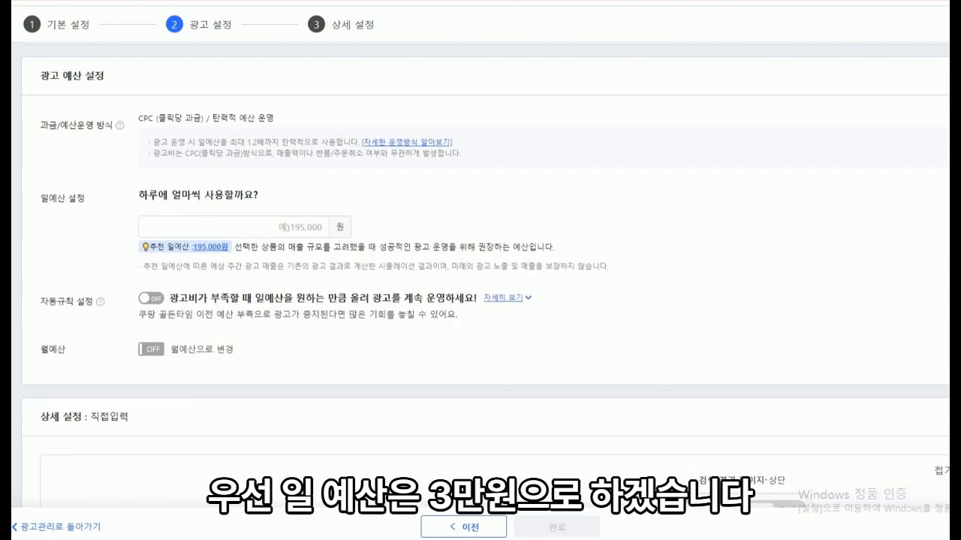
pyautogui.click(234, 226)
pyautogui.write('300000')
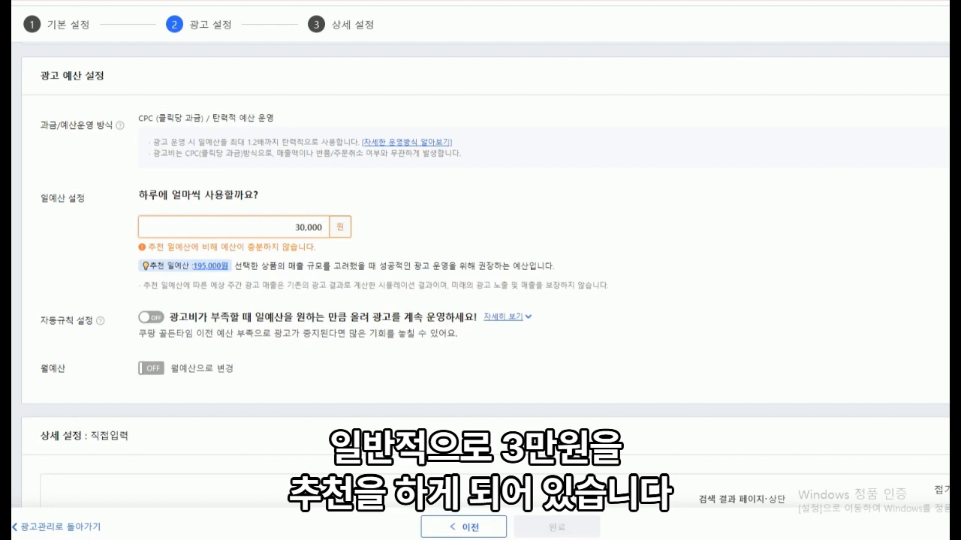
# Turn off 스마트타겟팅 (smart targeting) for the search area so that keywords are entered manually.
pyautogui.moveTo(41, 320); pyautogui.dragTo(94, 322)
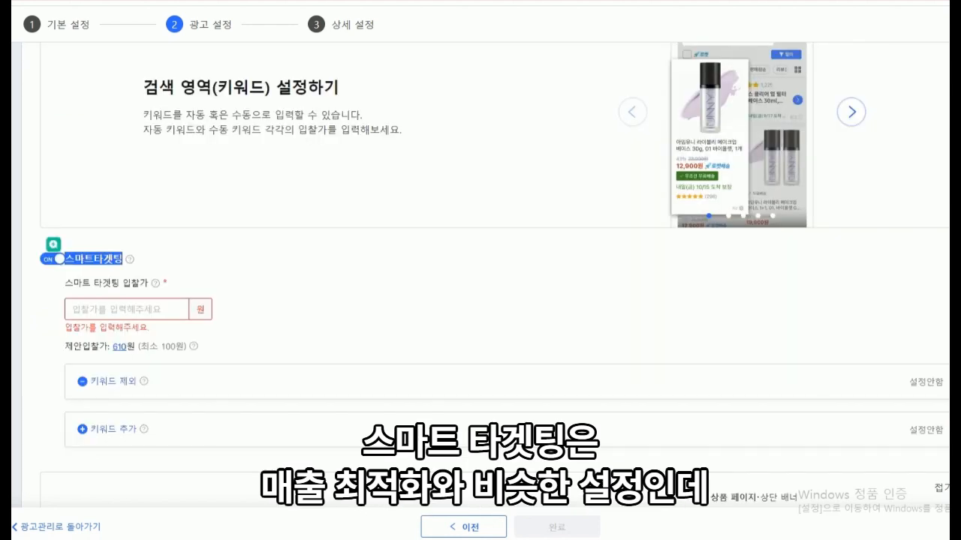
pyautogui.click(93, 259)
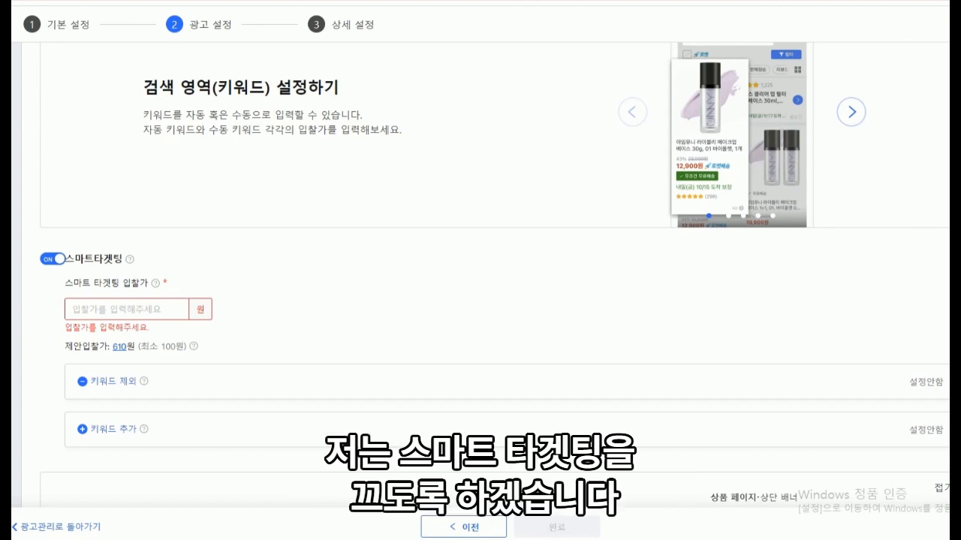
pyautogui.click(53, 259)
pyautogui.scroll(-2, 480, 275)
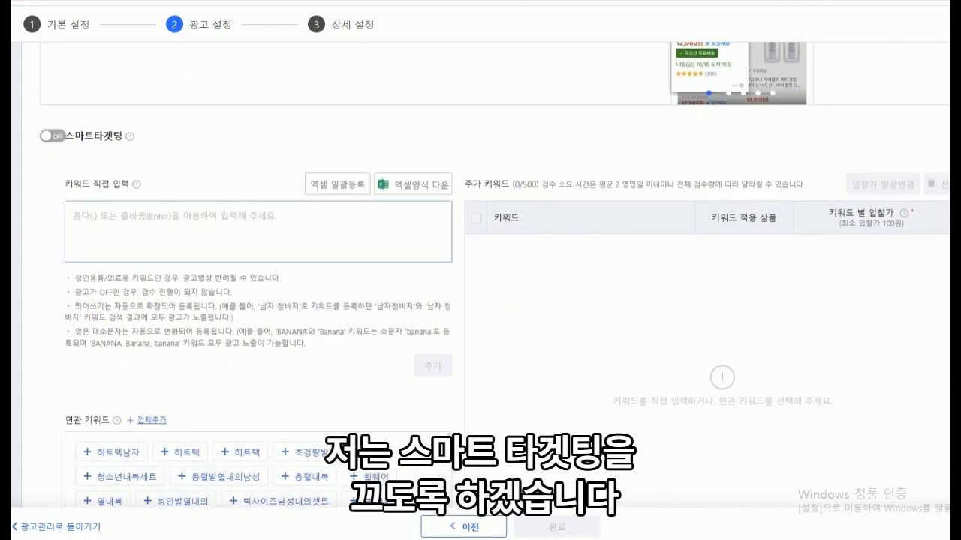
pyautogui.scroll(-2, 480, 275)
pyautogui.scroll(1, 481, 275)
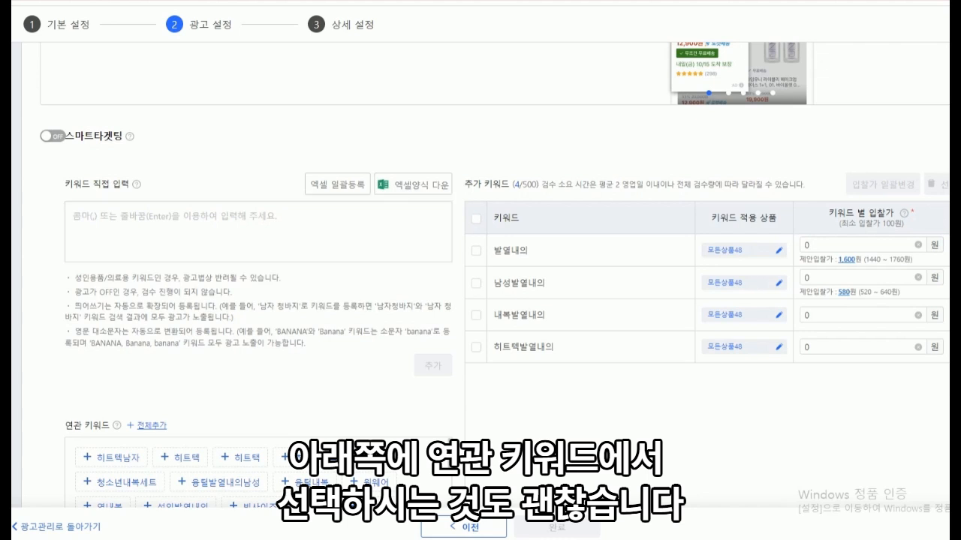
# Add the related keywords 히트텍남자, 히트텍, 히트택 and 초경량발열내의 to the campaign's keyword list.
pyautogui.scroll(-1, 480, 300)
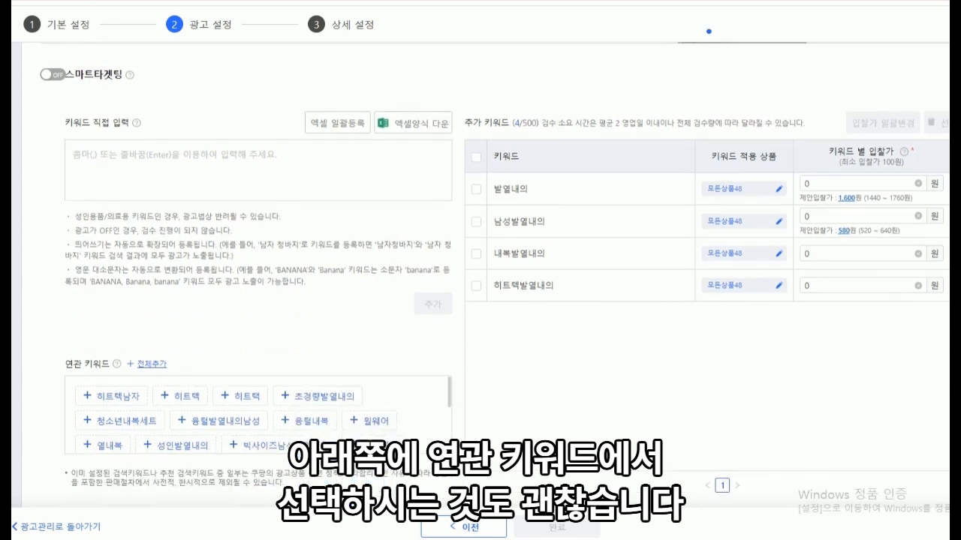
pyautogui.click(111, 395)
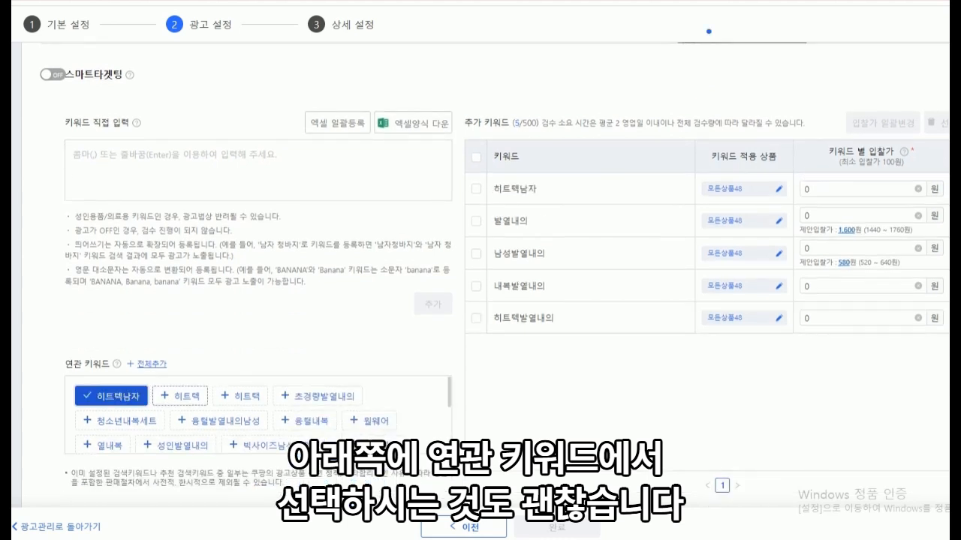
pyautogui.click(180, 396)
pyautogui.click(240, 395)
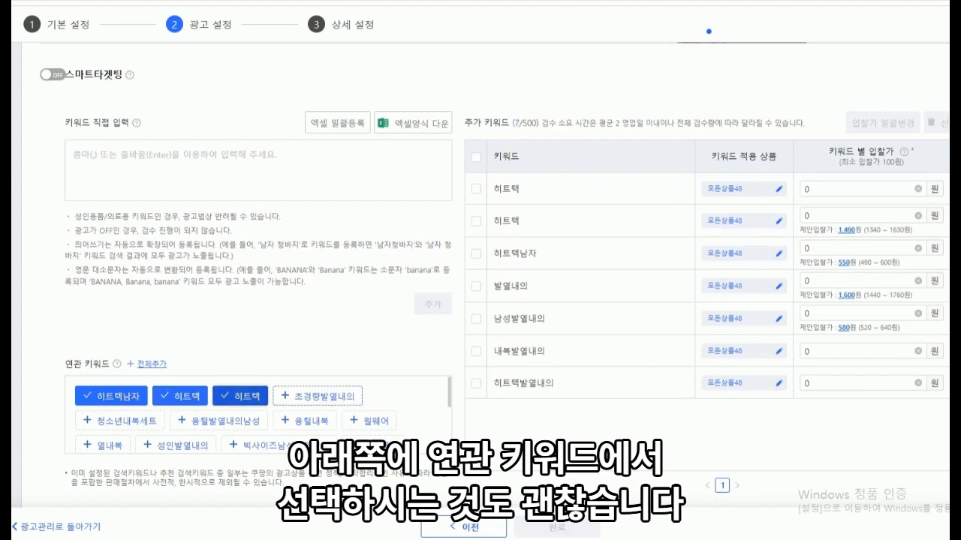
pyautogui.click(318, 396)
pyautogui.scroll(-2, 480, 300)
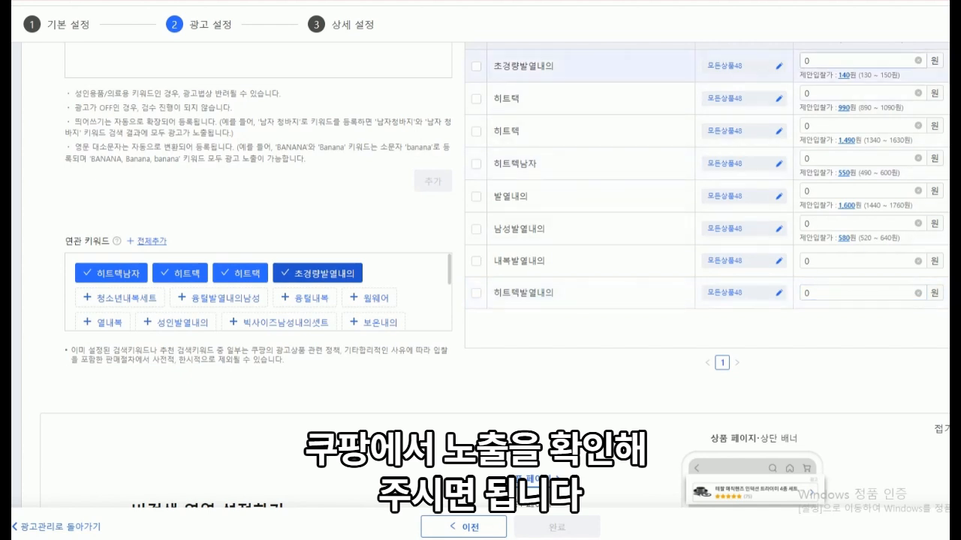
# Set the keyword bids to 110 won for 초경량발열내의, 500 won for 히트택 and 700 won for 히트텍.
pyautogui.moveTo(813, 61); pyautogui.dragTo(801, 61)
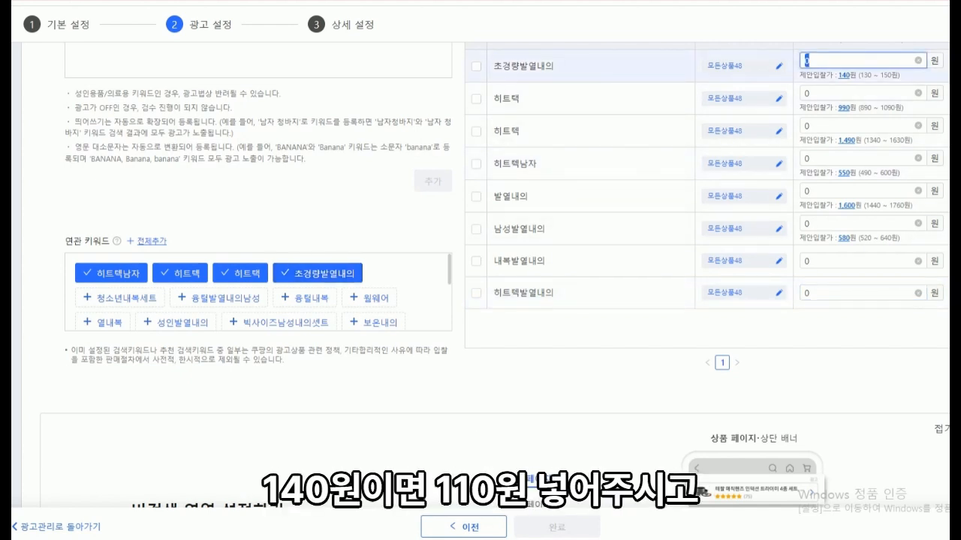
pyautogui.write('110')
pyautogui.doubleClick(810, 93)
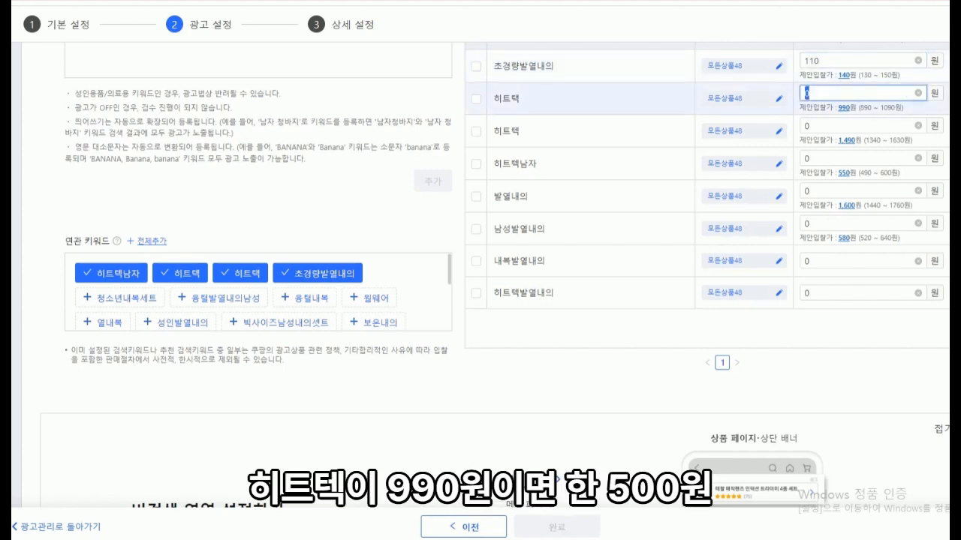
pyautogui.write('500')
pyautogui.doubleClick(809, 126)
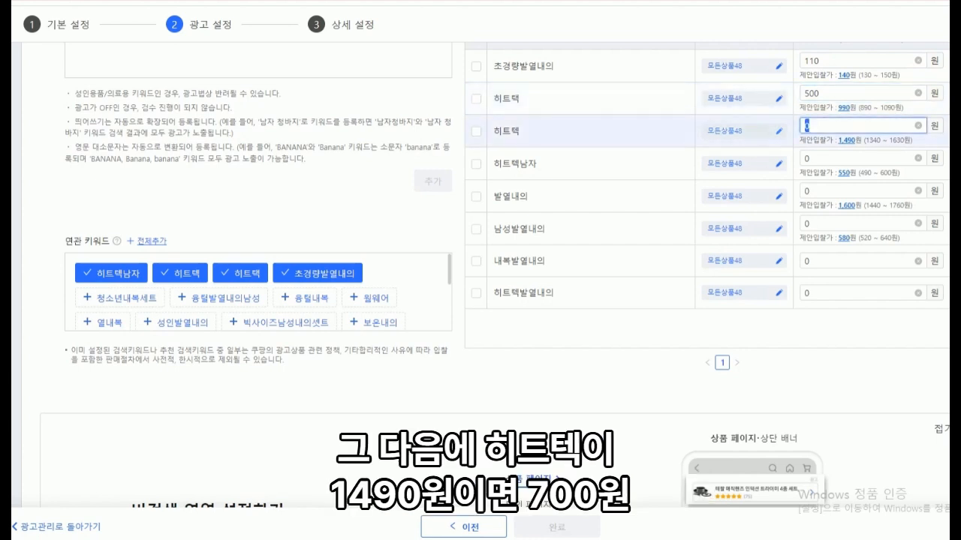
pyautogui.write('700')
# Set the keyword bids to 300 won for 히트텍남자, 800 won for 발열내의 and 300 won for 남성발열내의.
pyautogui.doubleClick(807, 158)
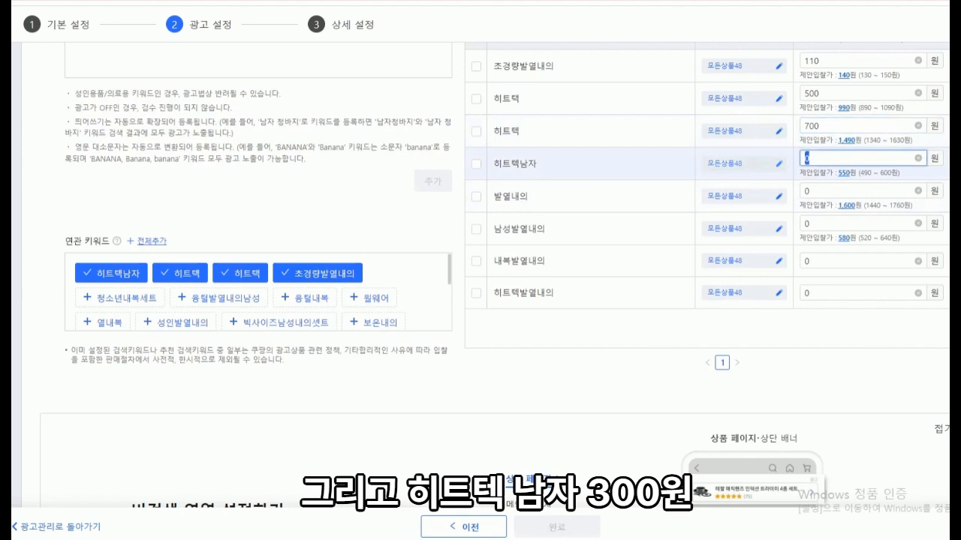
pyautogui.write('300')
pyautogui.doubleClick(808, 191)
pyautogui.write('800')
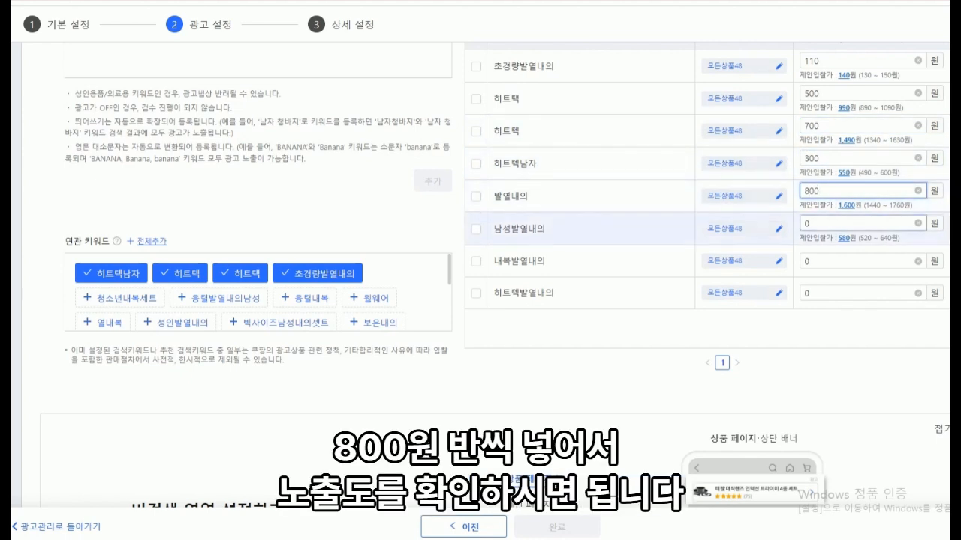
pyautogui.doubleClick(807, 223)
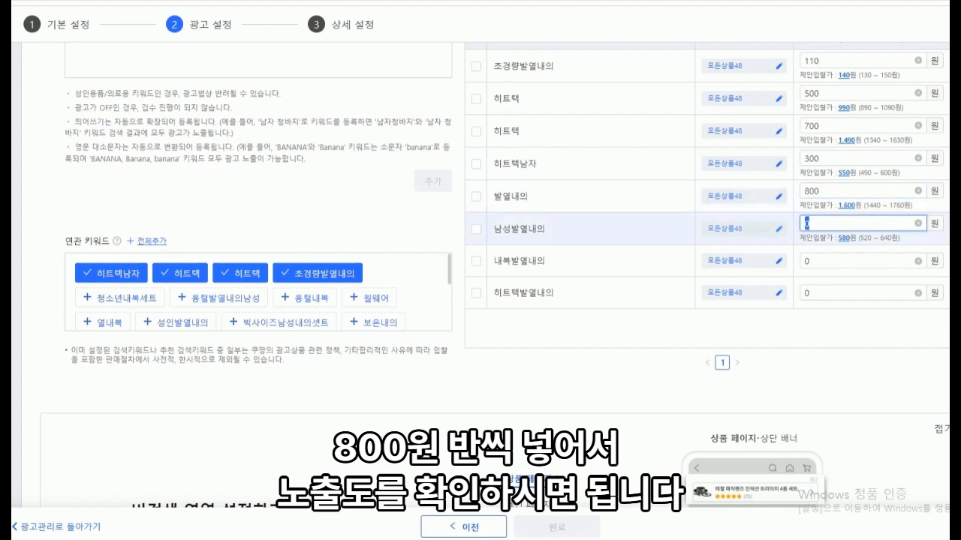
pyautogui.write('300')
# Set the bids of 내복발열내의 and 히트텍발열내의, which have no suggested bid, to 110 won each.
pyautogui.press('Tab')
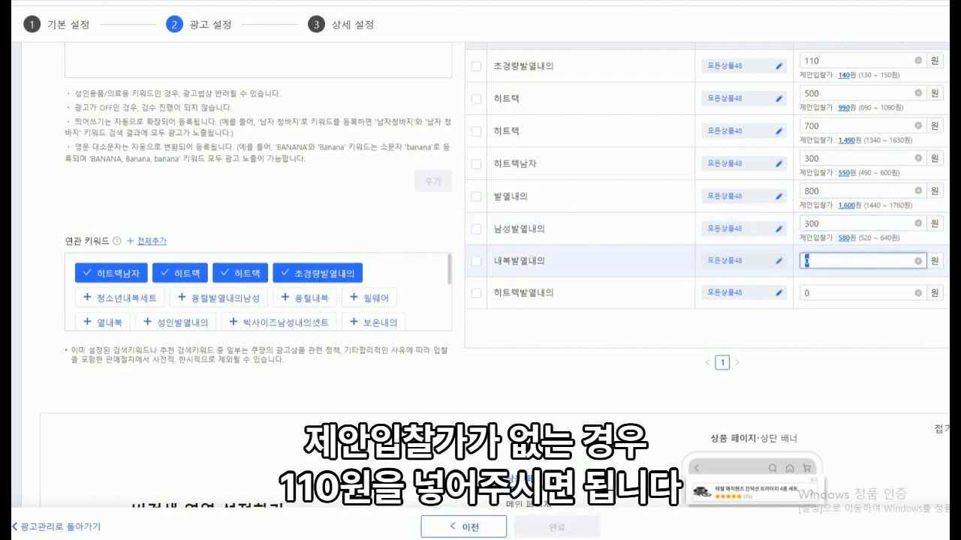
pyautogui.write('110')
pyautogui.press('Tab')
pyautogui.write('110')
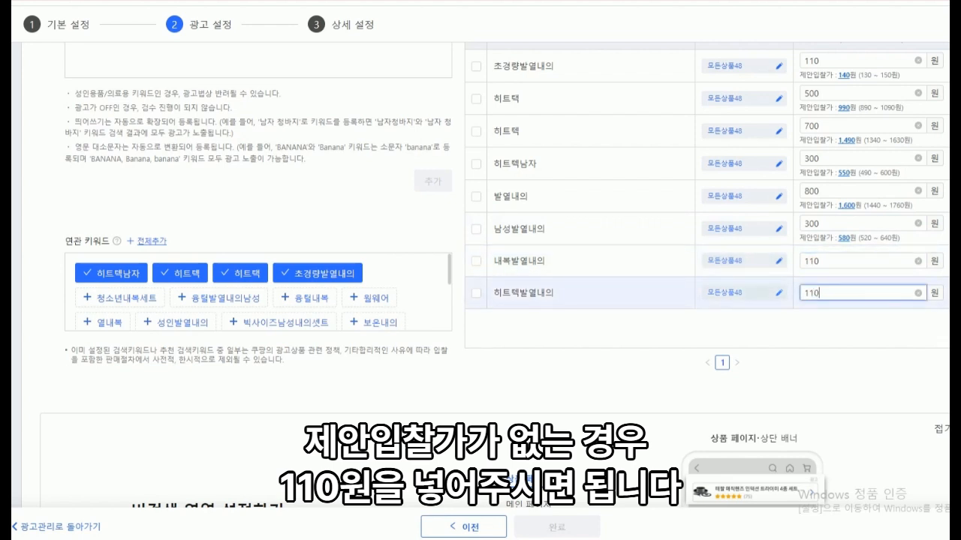
pyautogui.scroll(1, 600, 296)
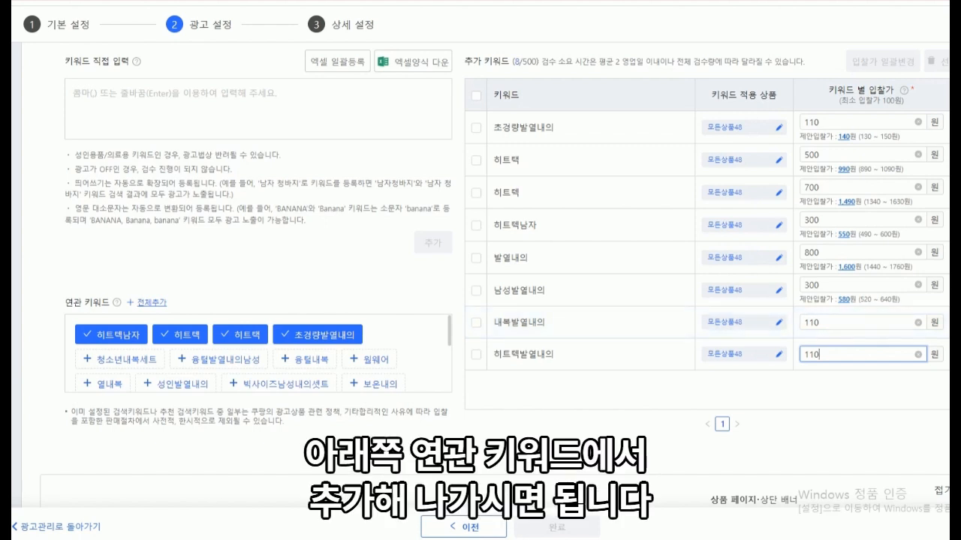
# Set the bid for the non-search area (비검색 영역 입찰가) to 110 won.
pyautogui.scroll(-6, 481, 270)
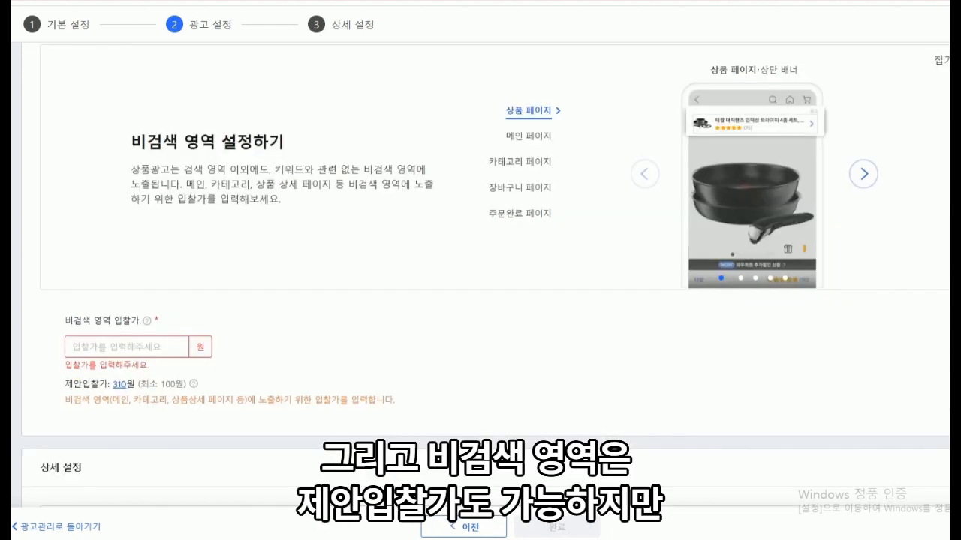
pyautogui.click(126, 346)
pyautogui.write('110')
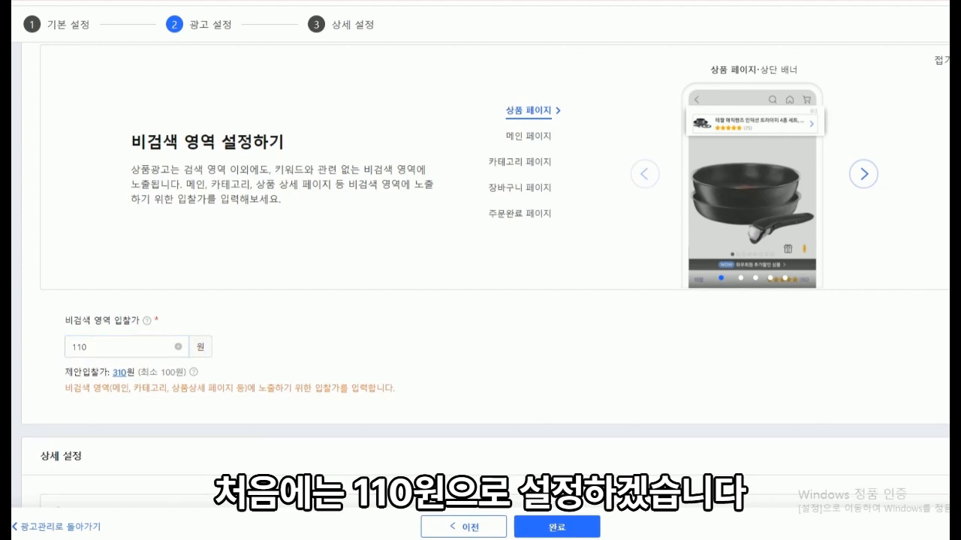
# Submit the campaign settings and complete the registration from the campaign review page.
pyautogui.scroll(-2, 481, 270)
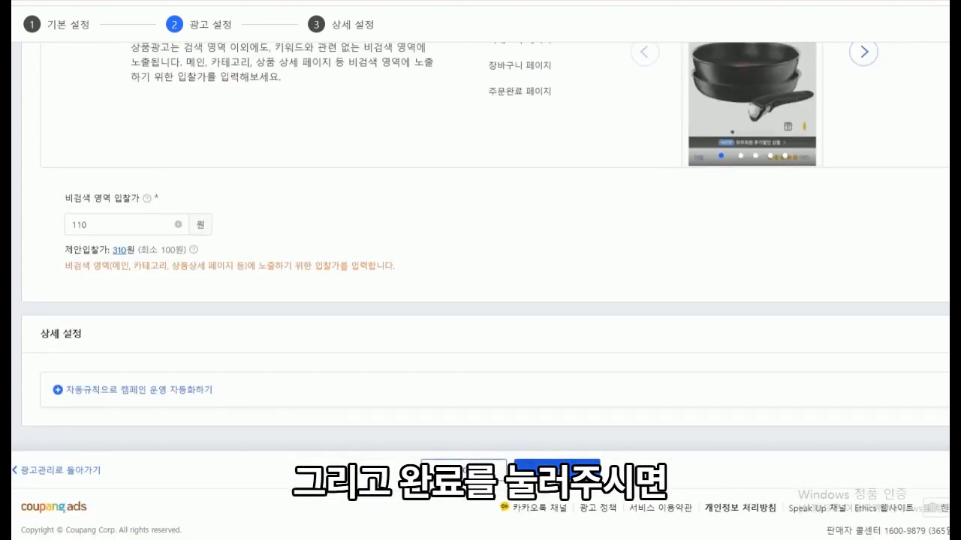
pyautogui.click(557, 471)
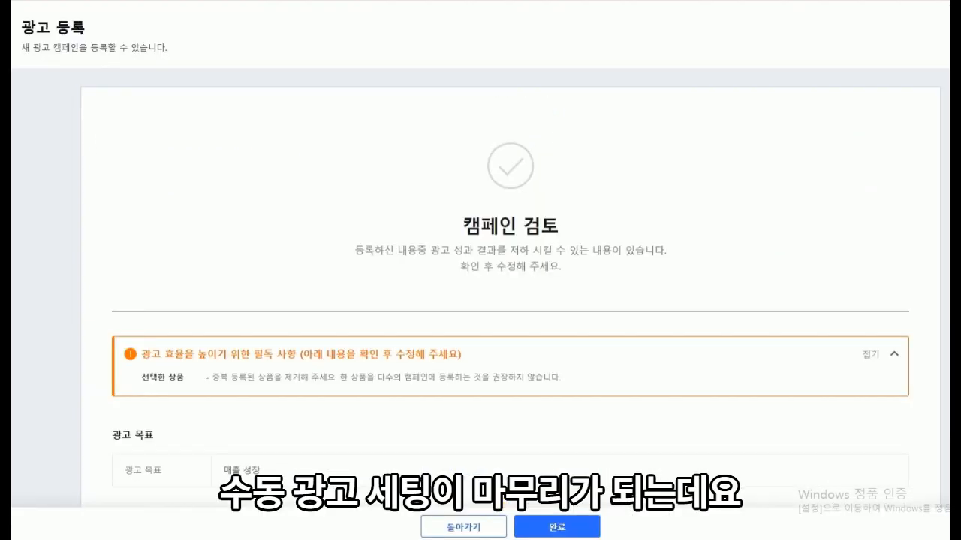
pyautogui.scroll(-3, 557, 300)
pyautogui.click(557, 526)
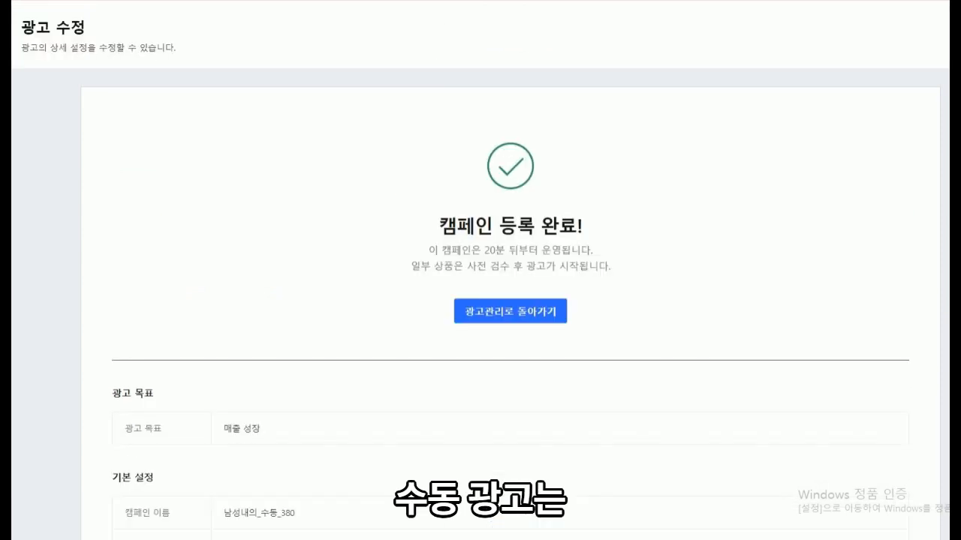